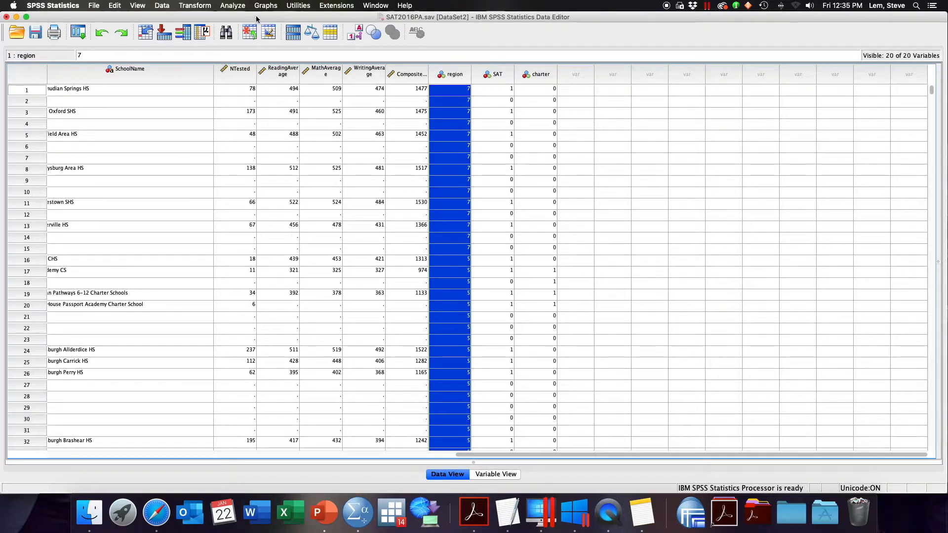
- Run a crosstab with charter as the row variable and region as the column variable
{"action": "left_click", "coordinate": [233, 5]}
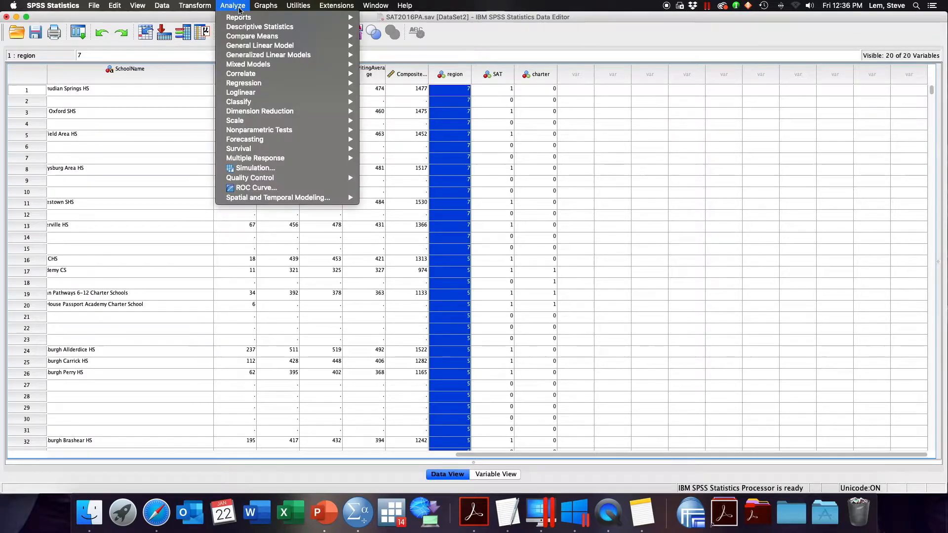
{"action": "mouse_move", "coordinate": [242, 29]}
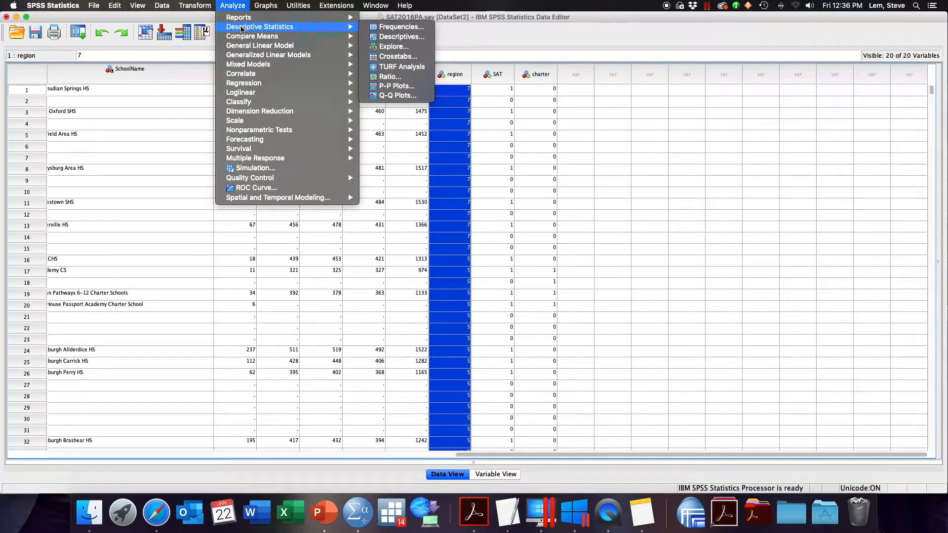
{"action": "left_click", "coordinate": [403, 57]}
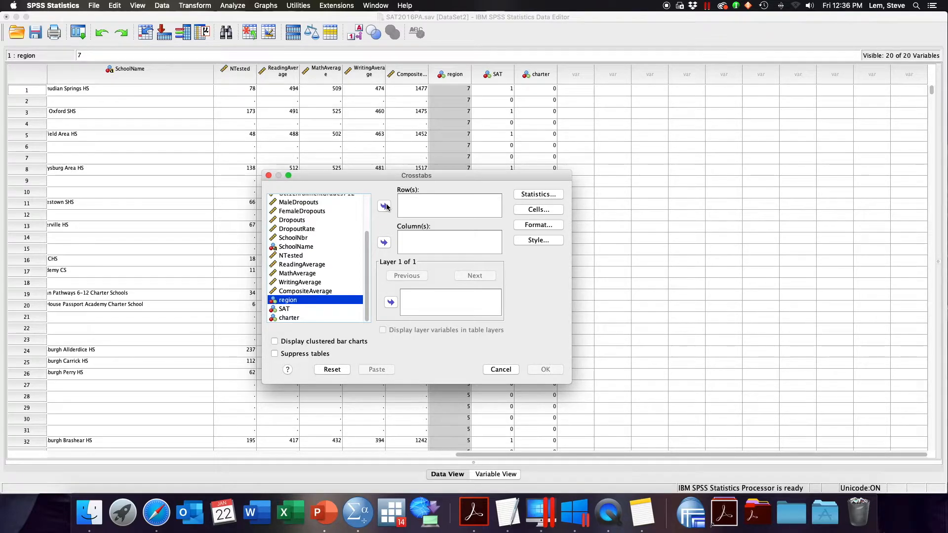
{"action": "left_click", "coordinate": [384, 242]}
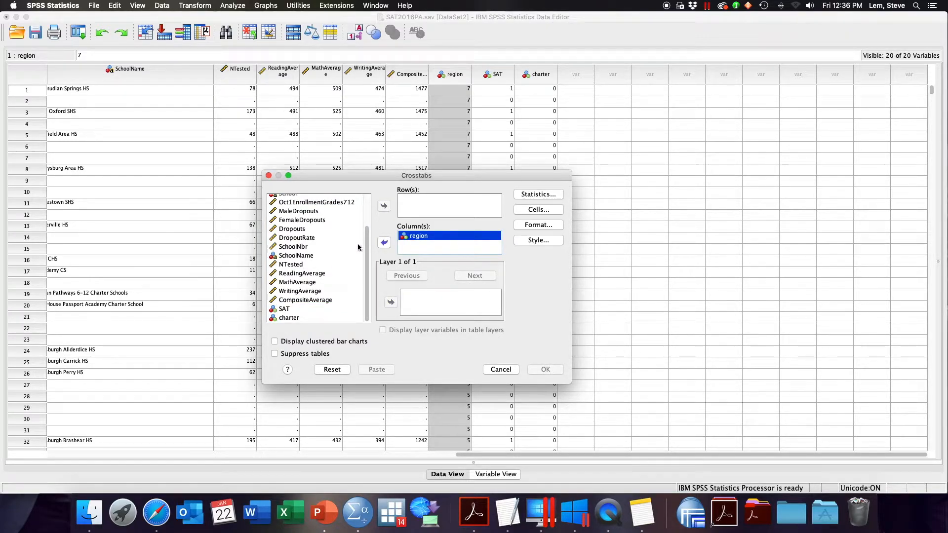
{"action": "left_click", "coordinate": [298, 318]}
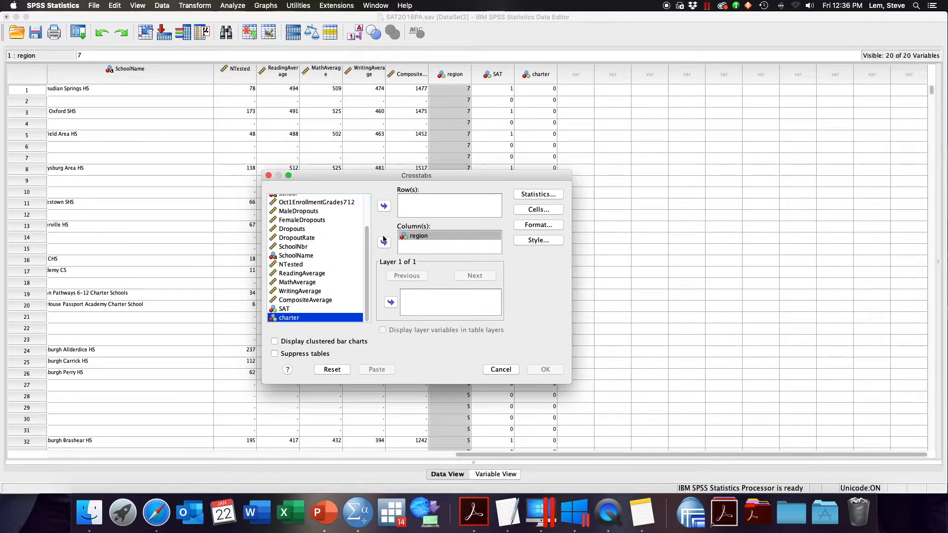
{"action": "left_click", "coordinate": [384, 207]}
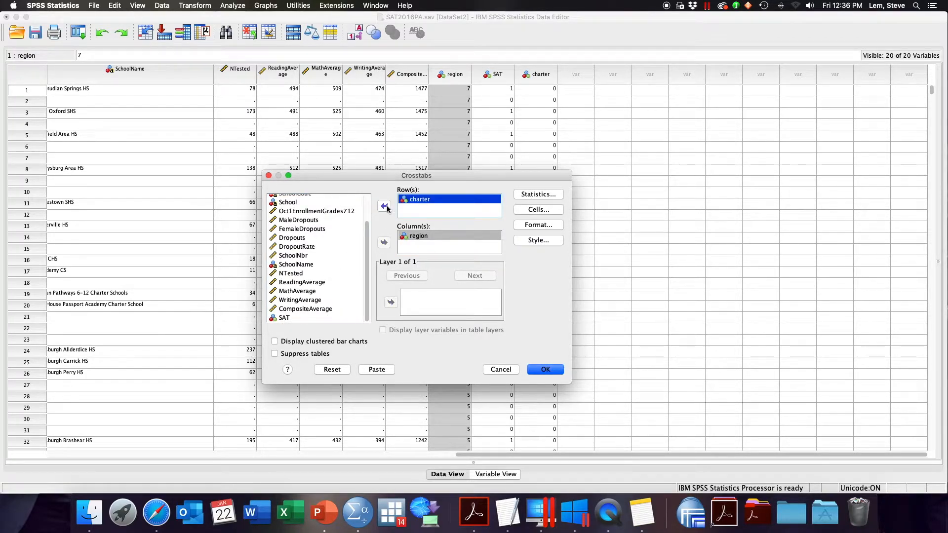
{"action": "left_click", "coordinate": [549, 371]}
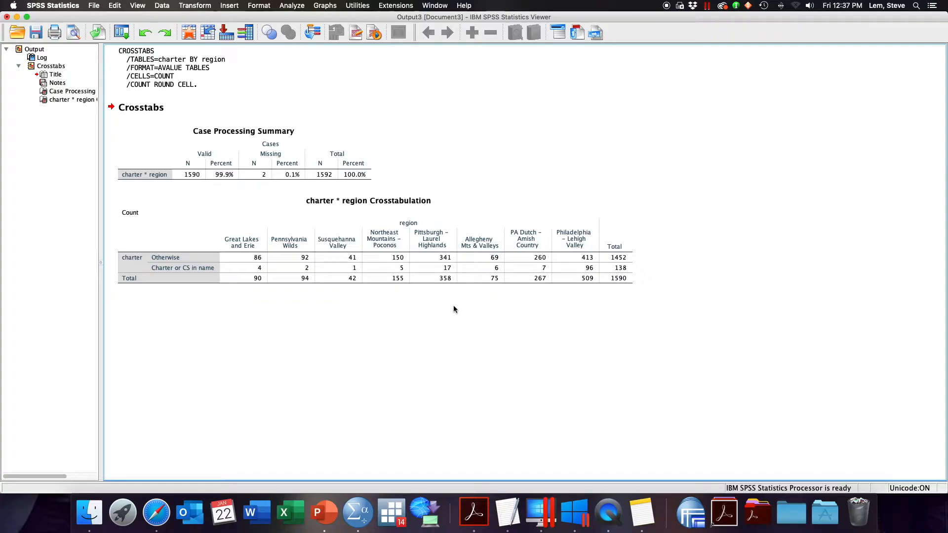
- Examine the cell counts and totals for each region in the charter by region crosstabulation
{"action": "left_click", "coordinate": [252, 259]}
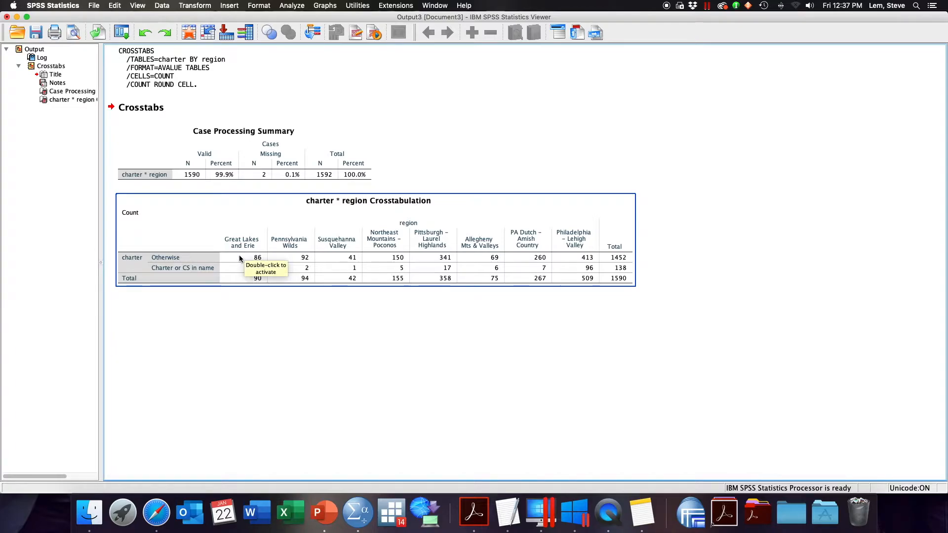
{"action": "left_click", "coordinate": [311, 385]}
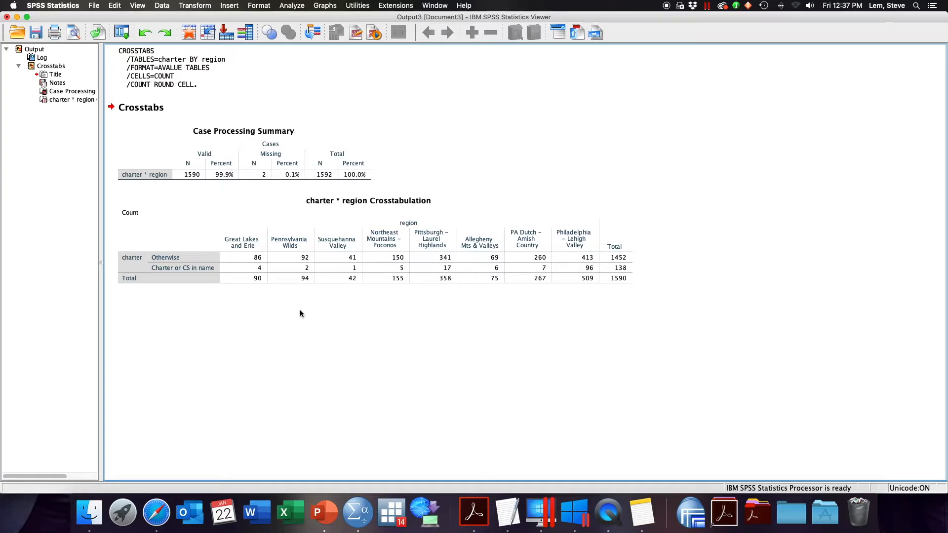
{"action": "left_click", "coordinate": [299, 283]}
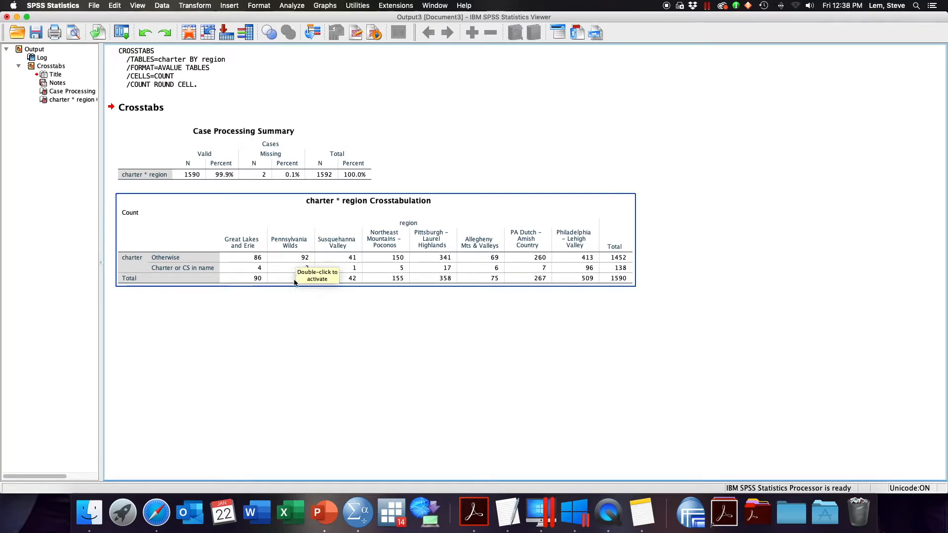
{"action": "left_click", "coordinate": [367, 345]}
{"action": "left_click", "coordinate": [340, 268]}
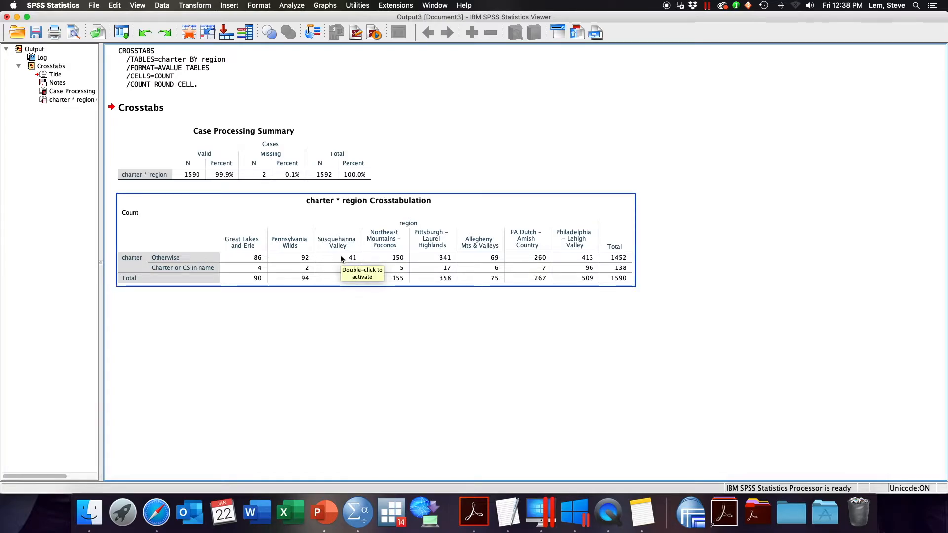
{"action": "left_click", "coordinate": [399, 400]}
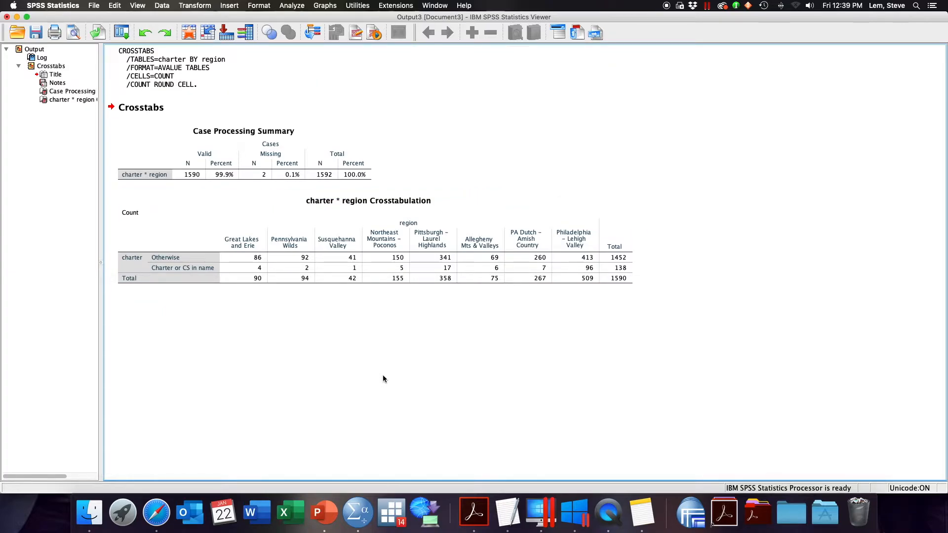
- Rerun the charter by region crosstab with row percentages added to the observed counts
{"action": "left_click", "coordinate": [292, 5]}
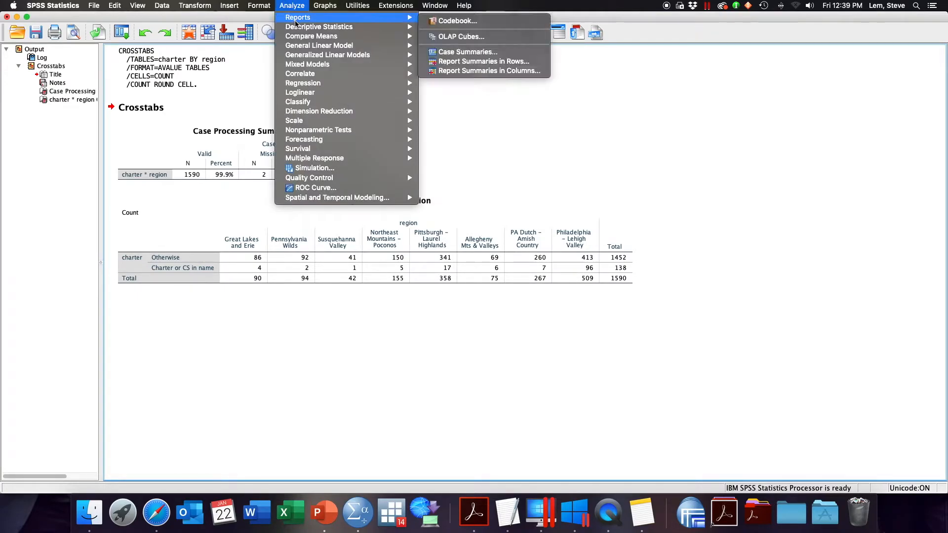
{"action": "mouse_move", "coordinate": [296, 29]}
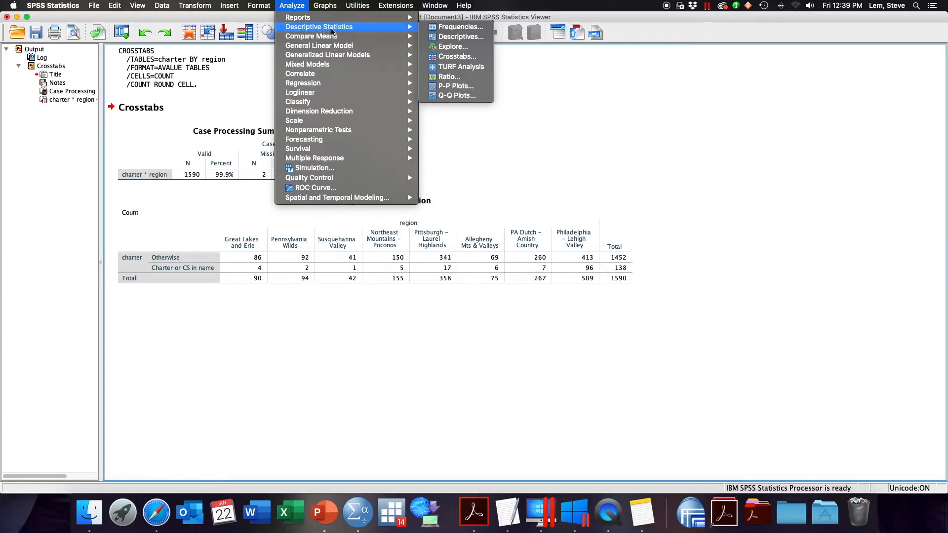
{"action": "left_click", "coordinate": [444, 57]}
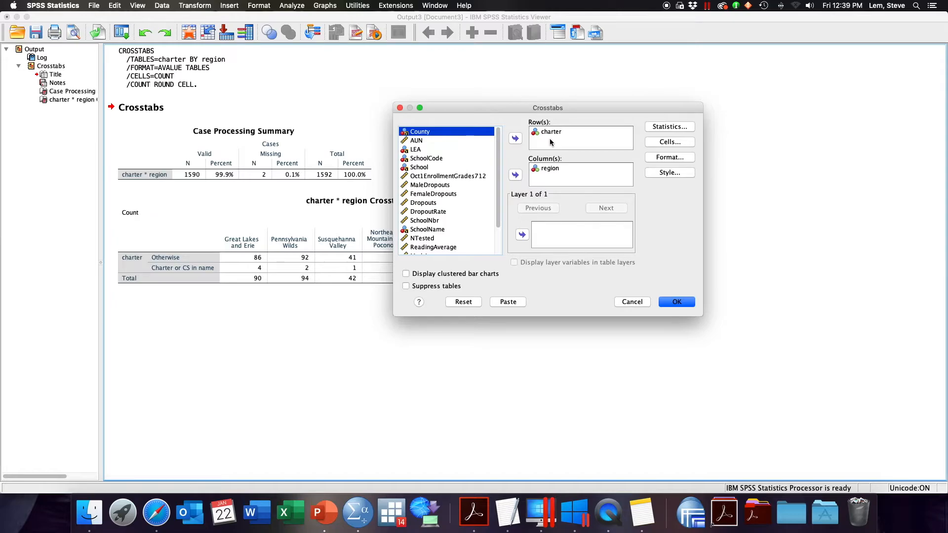
{"action": "left_click", "coordinate": [653, 141]}
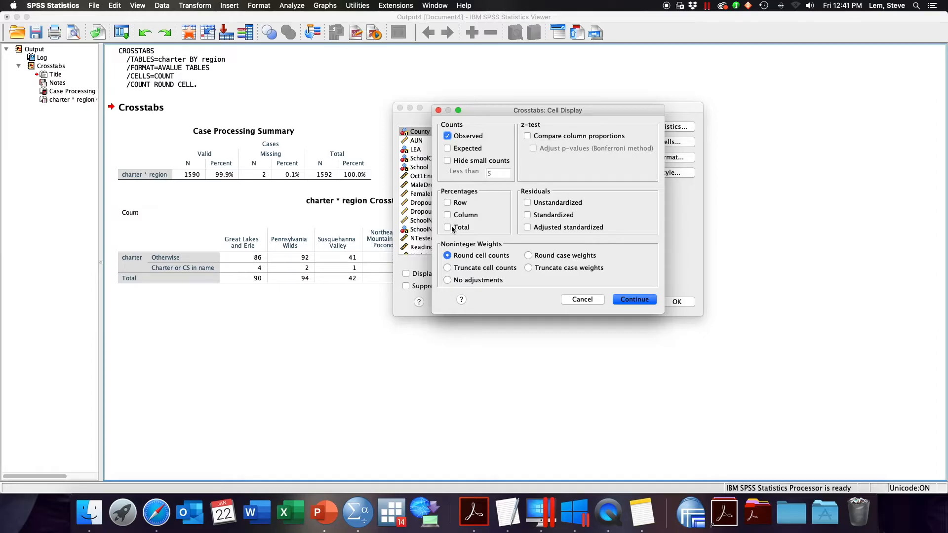
{"action": "left_click", "coordinate": [448, 204]}
{"action": "left_click", "coordinate": [638, 299]}
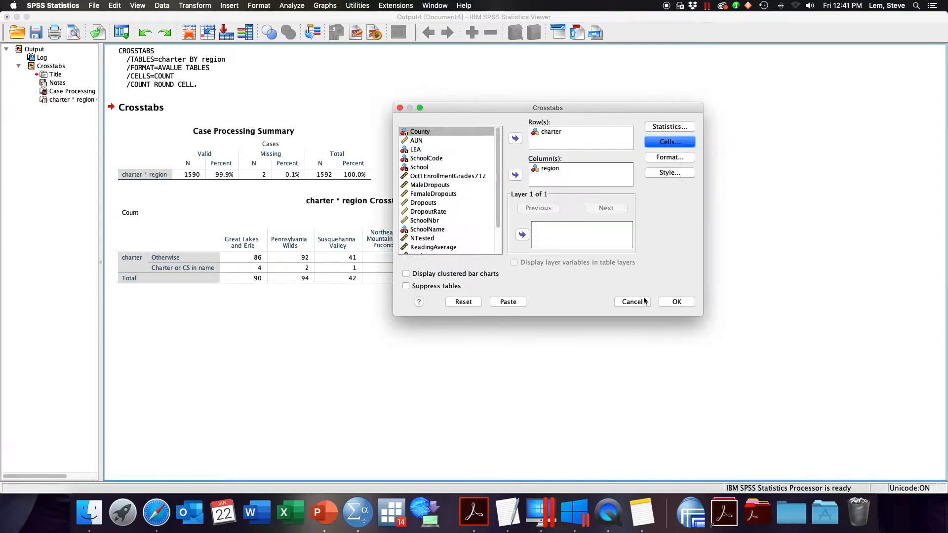
{"action": "left_click", "coordinate": [674, 302]}
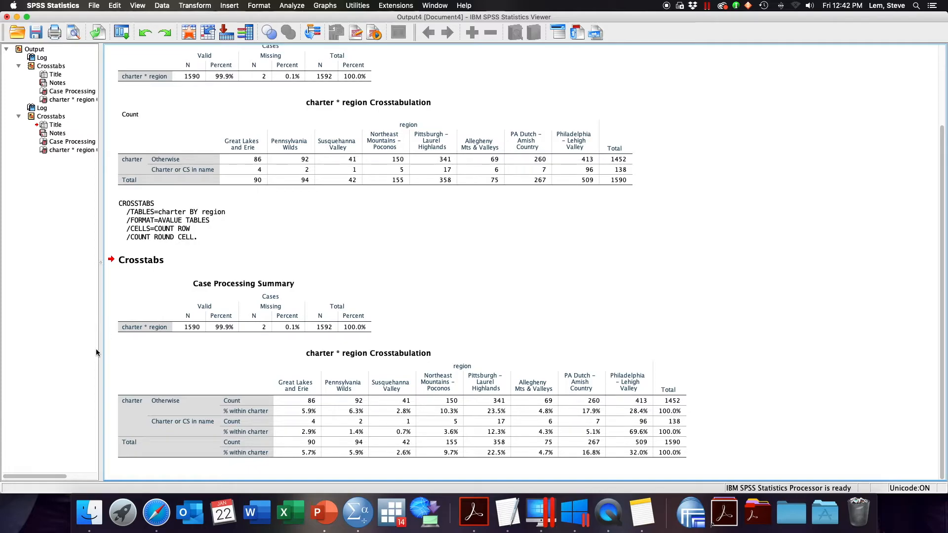
- Examine the percentages within charter across the regions in the new crosstabulation
{"action": "left_click", "coordinate": [146, 403]}
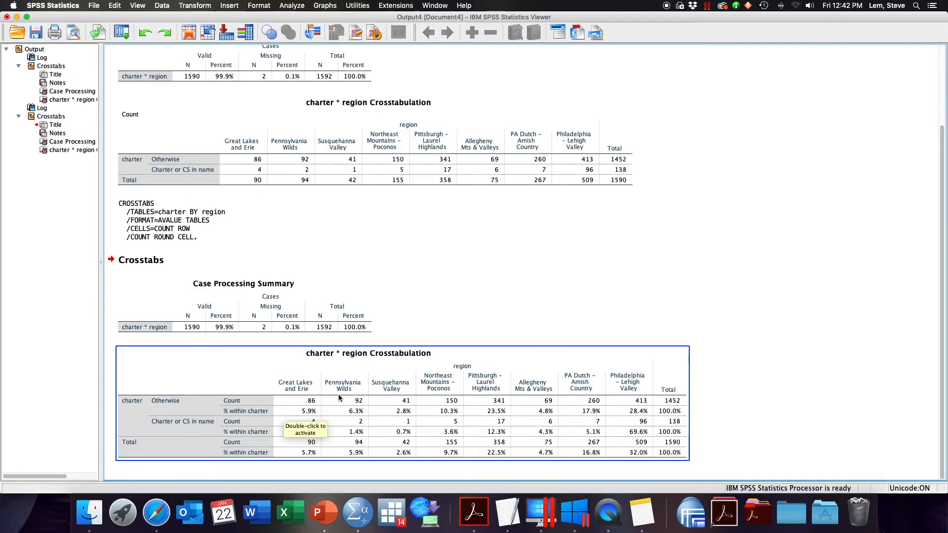
{"action": "left_click", "coordinate": [378, 330]}
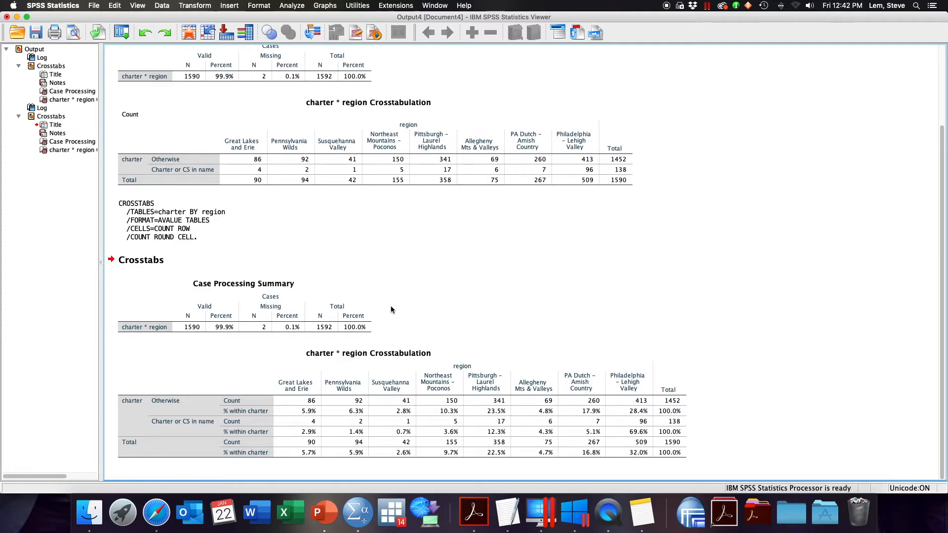
{"action": "left_click", "coordinate": [337, 374]}
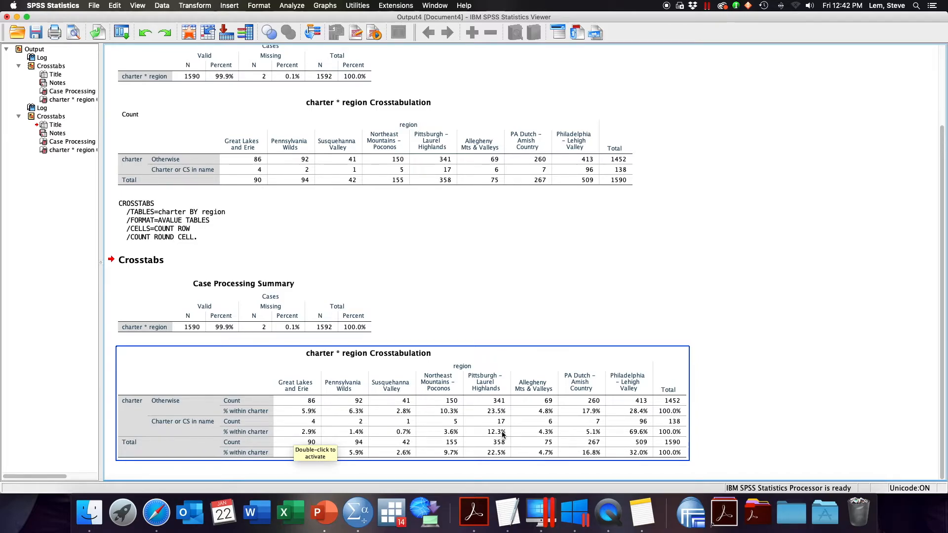
{"action": "left_click", "coordinate": [213, 468]}
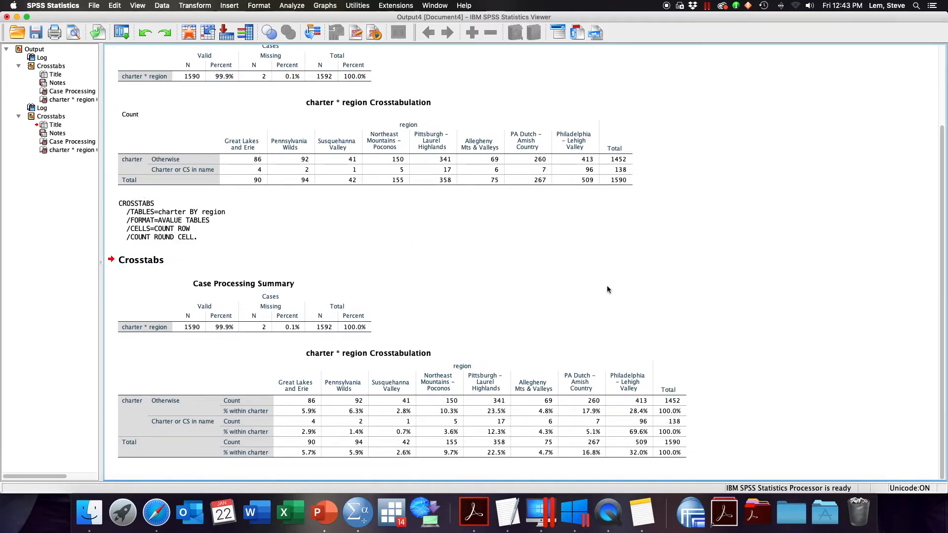
- Rerun the charter by region crosstab with clustered bar charts displayed
{"action": "left_click", "coordinate": [301, 6]}
{"action": "mouse_move", "coordinate": [328, 27]}
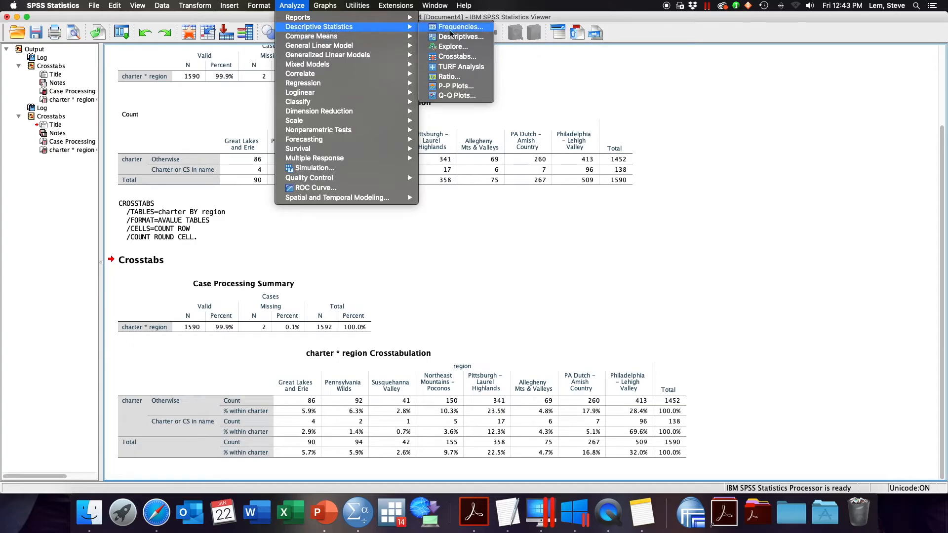
{"action": "left_click", "coordinate": [462, 55]}
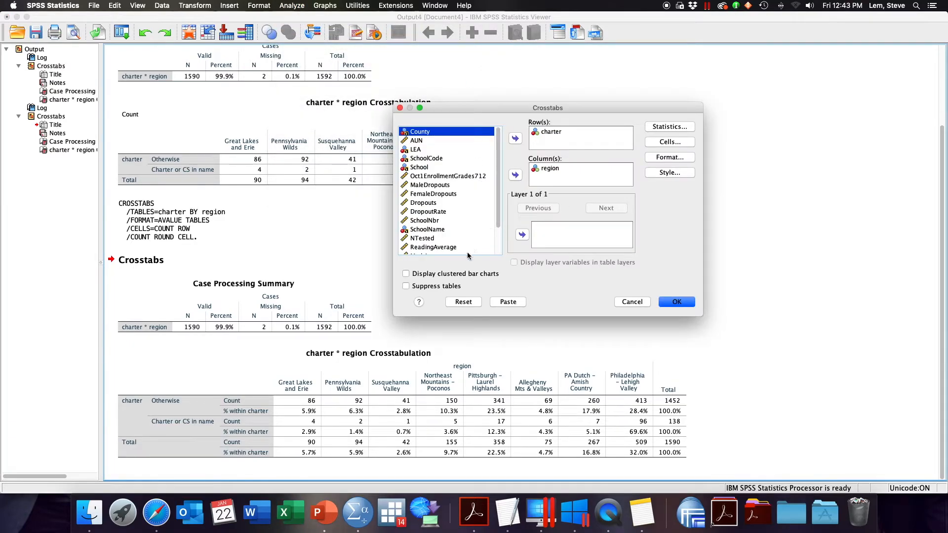
{"action": "left_click", "coordinate": [406, 275]}
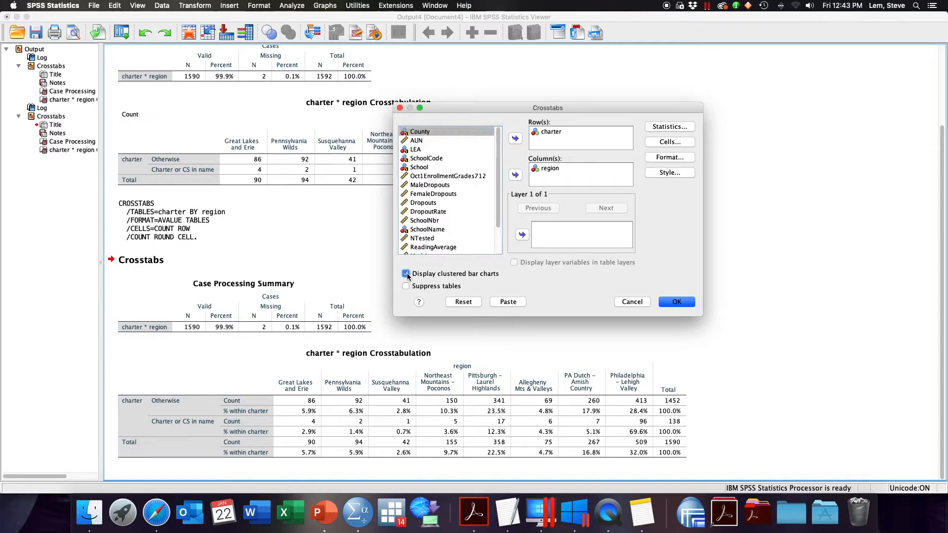
{"action": "left_click", "coordinate": [687, 303]}
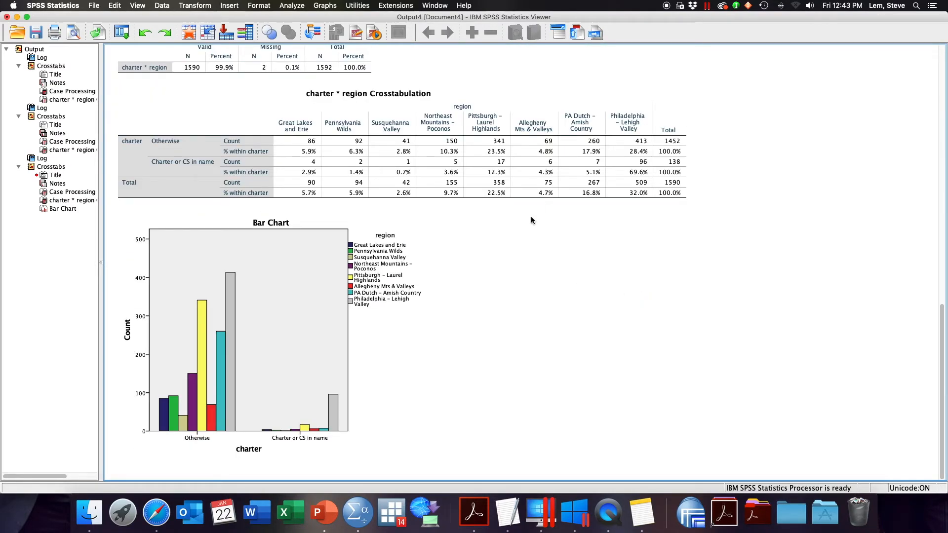
{"action": "left_click", "coordinate": [312, 314]}
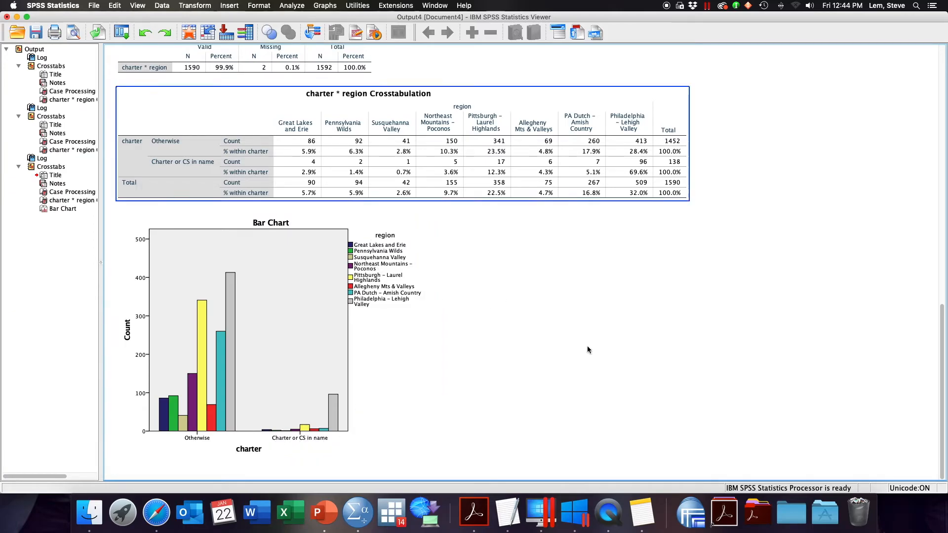
- Start a new chart in Chart Builder using the clustered bar chart type
{"action": "left_click", "coordinate": [325, 5]}
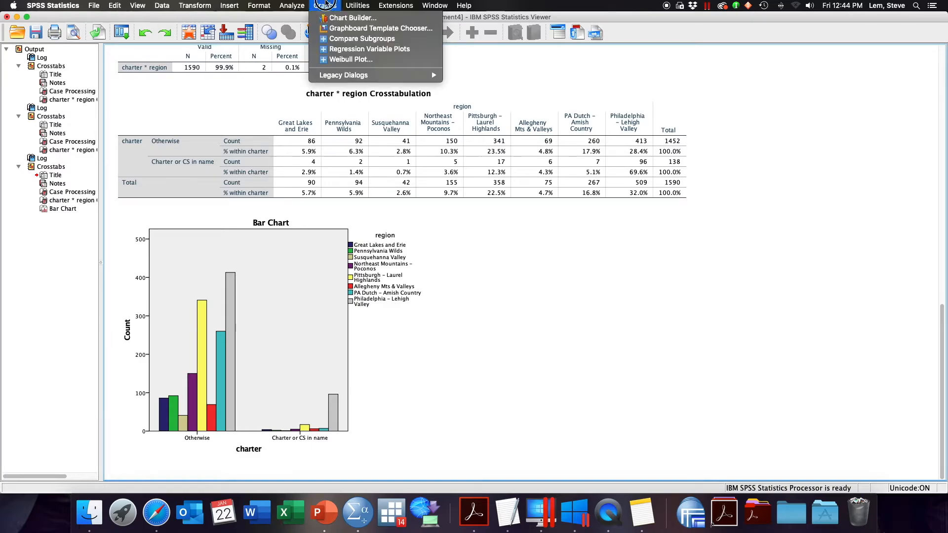
{"action": "left_click", "coordinate": [331, 18]}
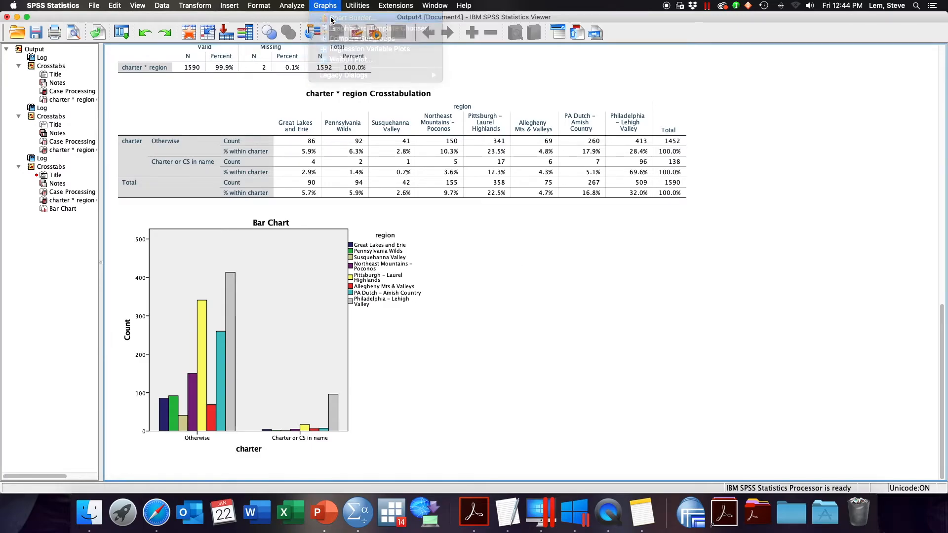
{"action": "left_click", "coordinate": [452, 304]}
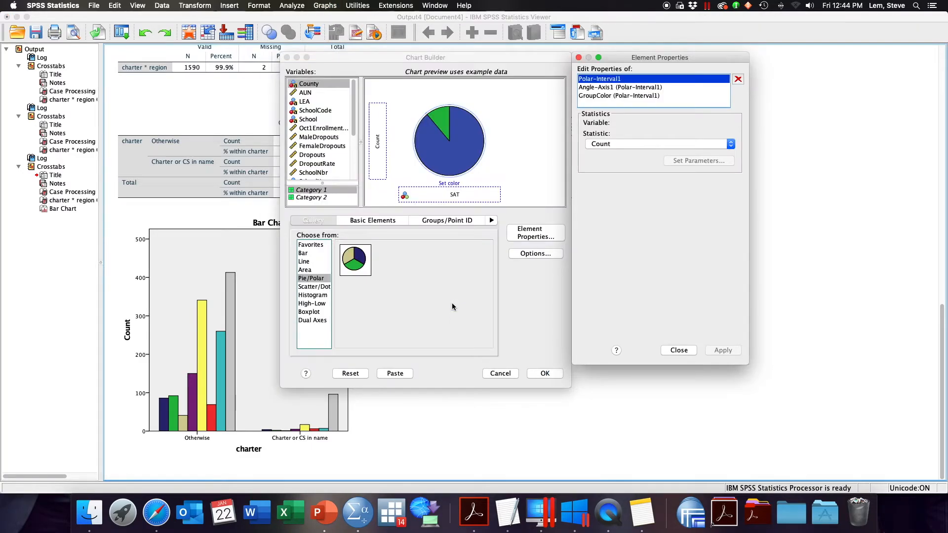
{"action": "left_click", "coordinate": [308, 254]}
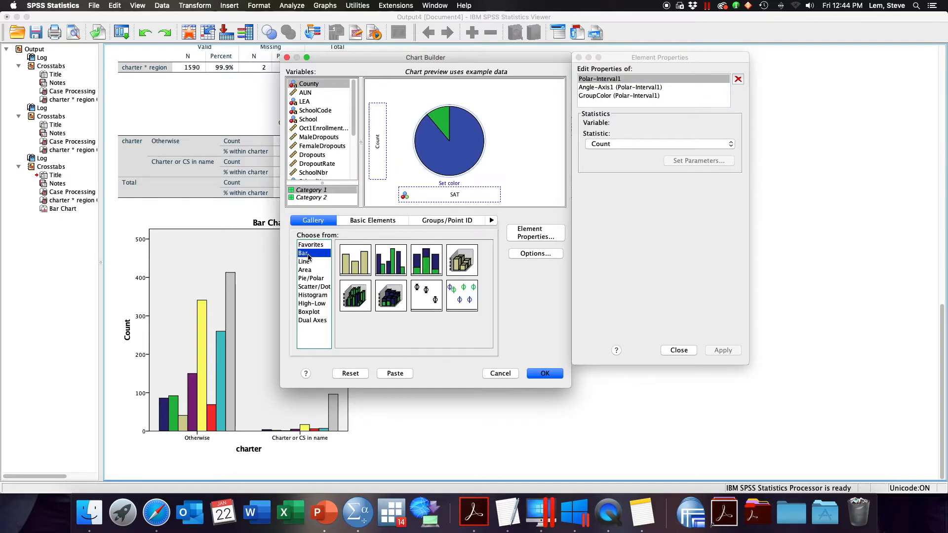
{"action": "left_click_drag", "start_coordinate": [388, 269], "coordinate": [447, 174]}
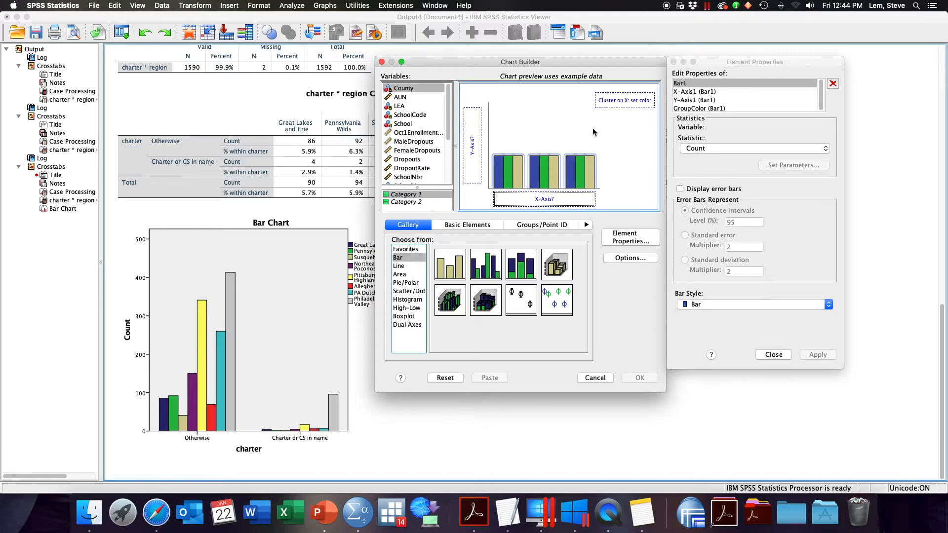
- Assign charter to the chart's X-axis and region to the cluster color
{"action": "left_click_drag", "start_coordinate": [449, 116], "coordinate": [447, 170]}
{"action": "left_click", "coordinate": [306, 237]}
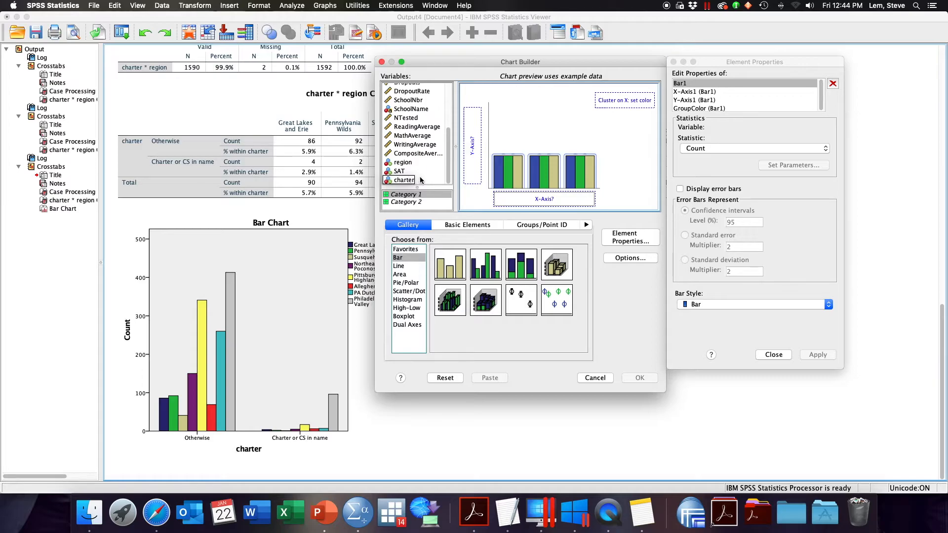
{"action": "left_click_drag", "start_coordinate": [409, 181], "coordinate": [517, 193]}
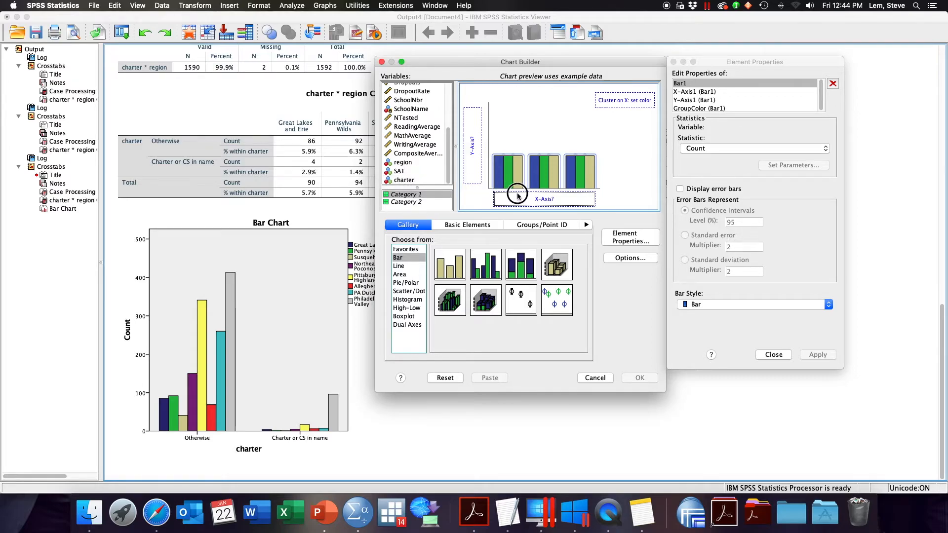
{"action": "left_click_drag", "start_coordinate": [408, 183], "coordinate": [518, 198]}
{"action": "left_click_drag", "start_coordinate": [409, 162], "coordinate": [619, 103]}
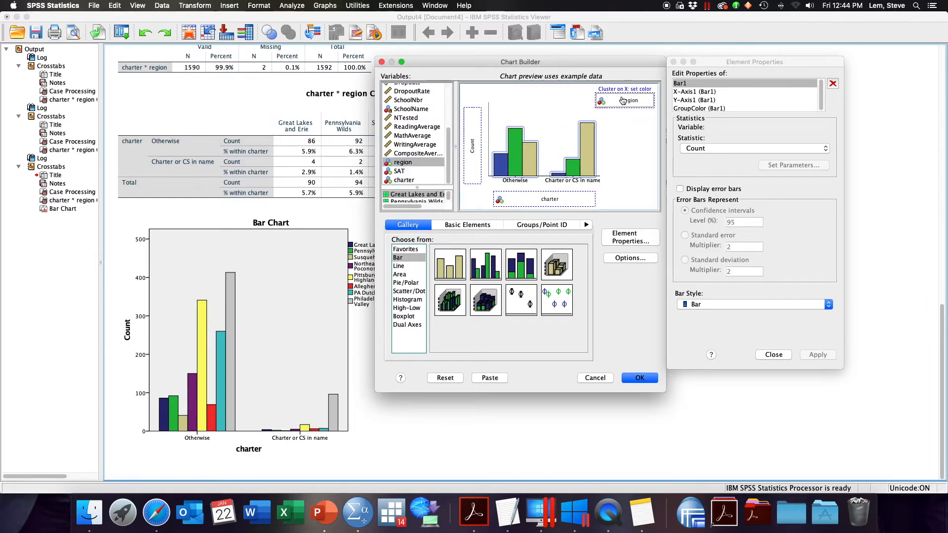
- Generate the clustered bar chart with charter on the X-axis and region as cluster color, and inspect it in the output
{"action": "left_click", "coordinate": [641, 378]}
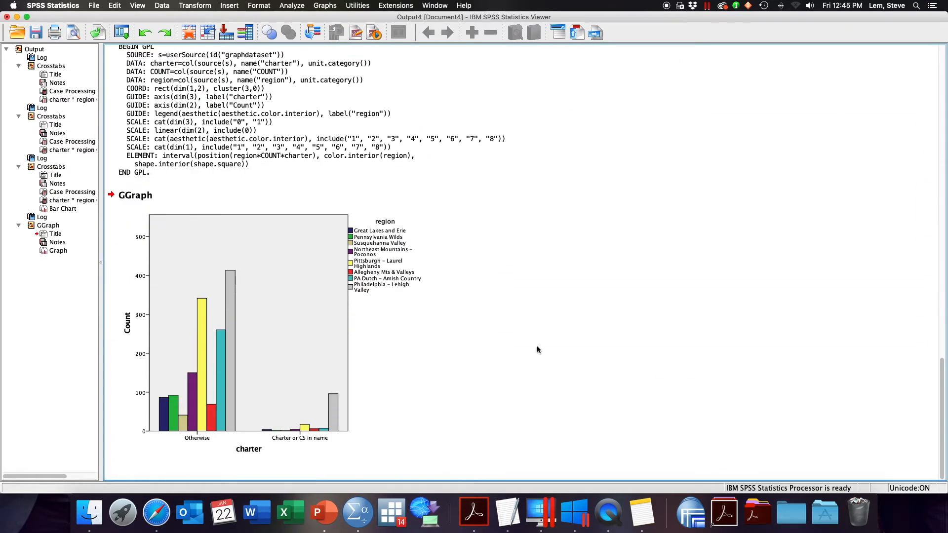
{"action": "left_click", "coordinate": [224, 335]}
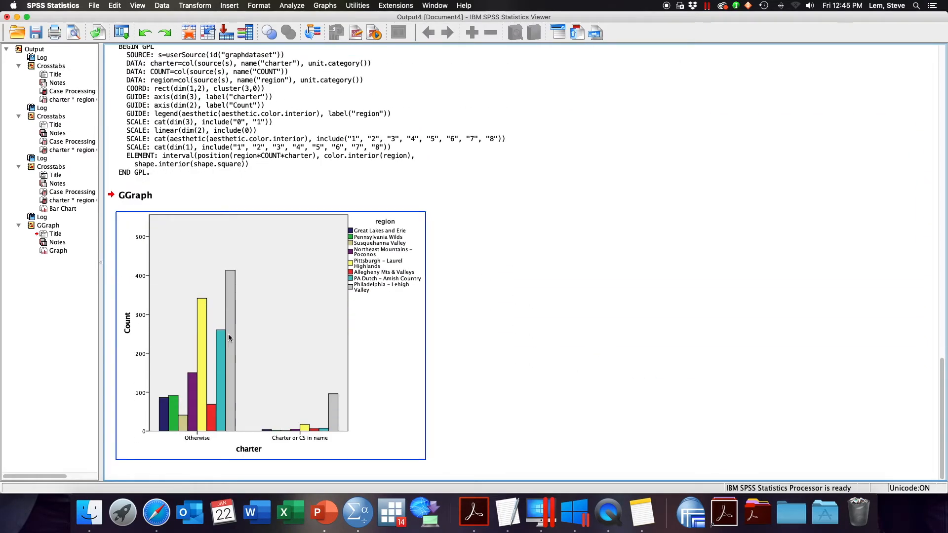
{"action": "left_click", "coordinate": [459, 358]}
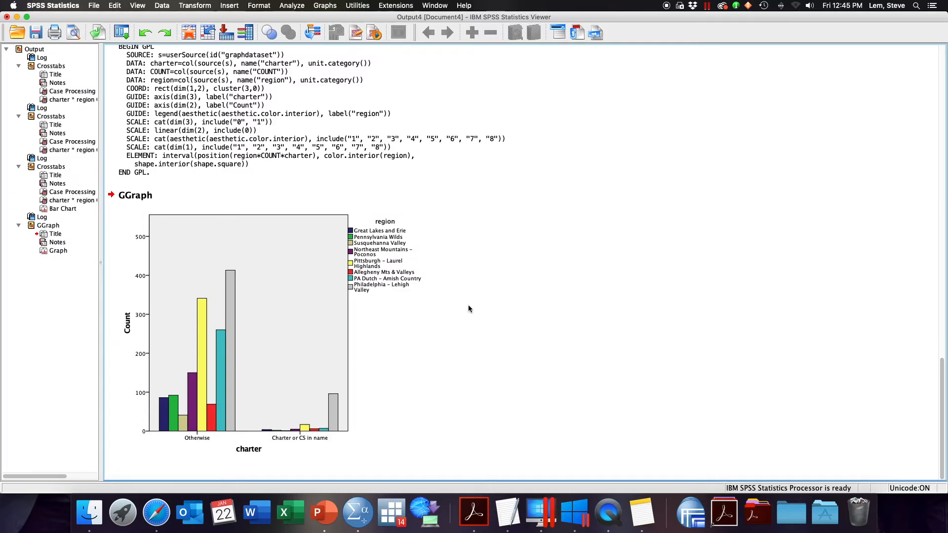
- Create a second clustered bar chart with the roles swapped: region on the X-axis and charter as the cluster color
{"action": "left_click", "coordinate": [325, 5]}
{"action": "left_click", "coordinate": [345, 18]}
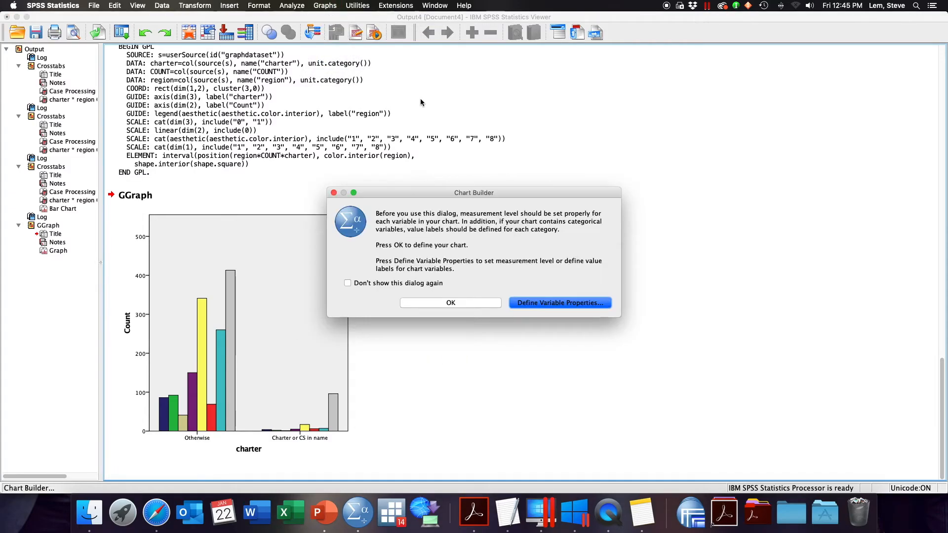
{"action": "left_click", "coordinate": [465, 301]}
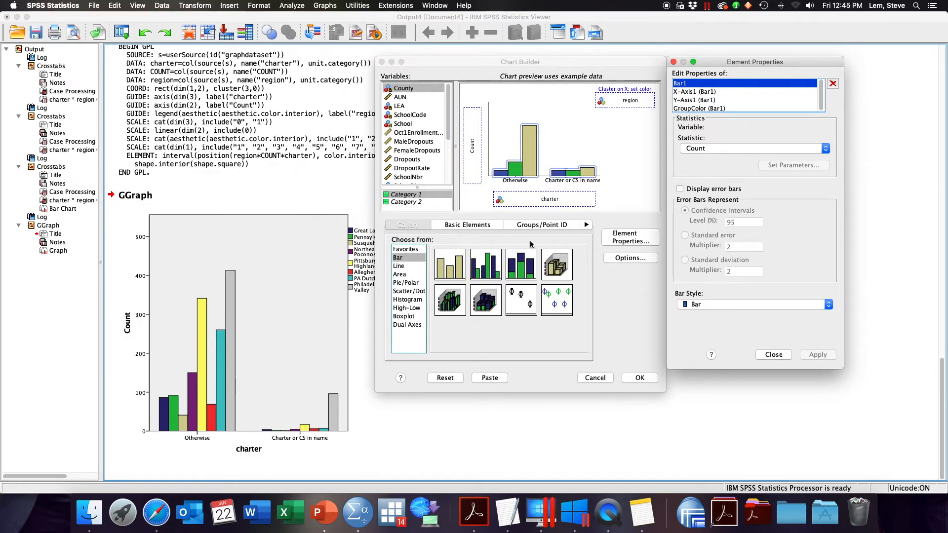
{"action": "left_click_drag", "start_coordinate": [544, 200], "coordinate": [614, 101]}
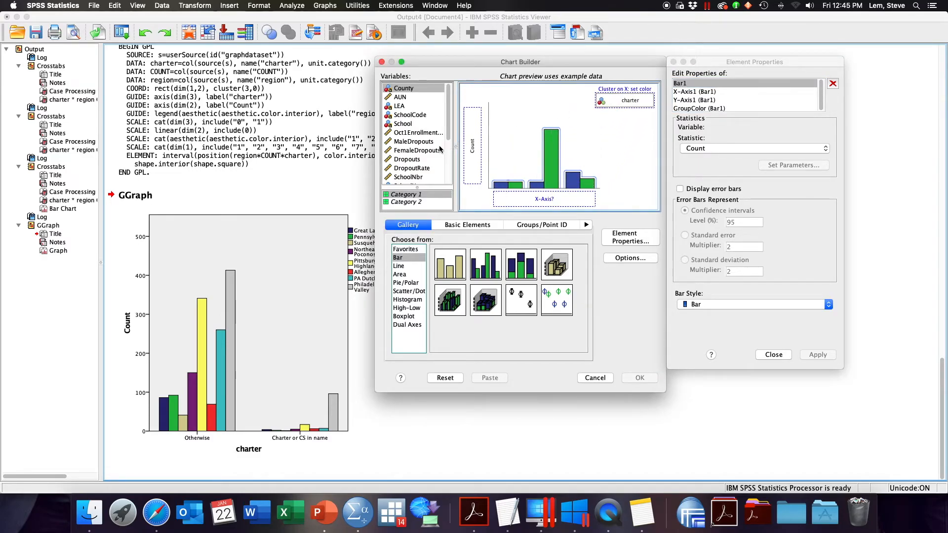
{"action": "scroll", "coordinate": [441, 149], "scroll_direction": "down", "scroll_amount": 5}
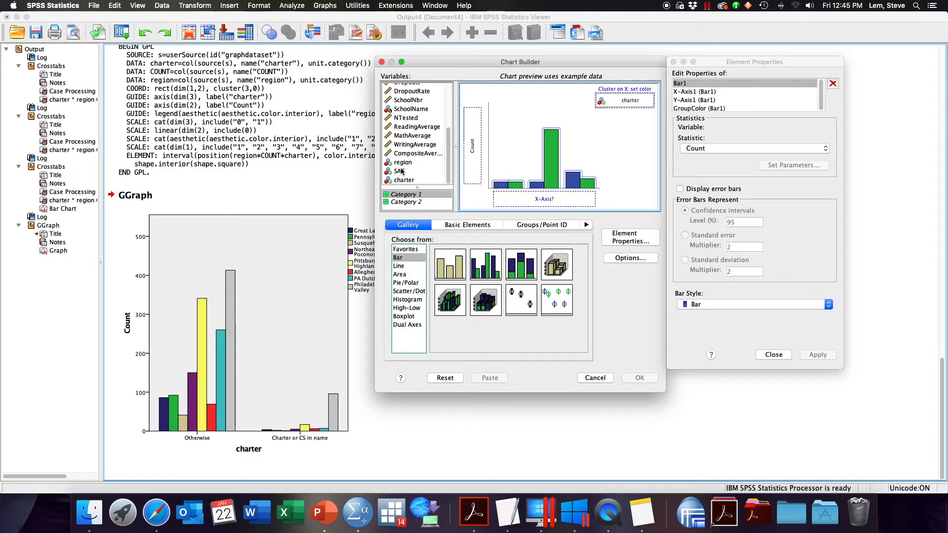
{"action": "left_click_drag", "start_coordinate": [403, 162], "coordinate": [523, 197]}
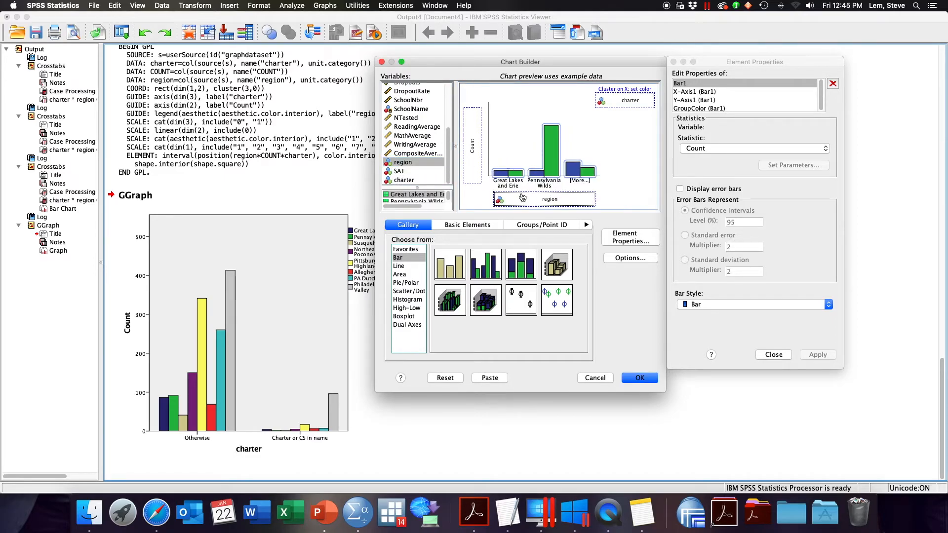
{"action": "left_click", "coordinate": [646, 379]}
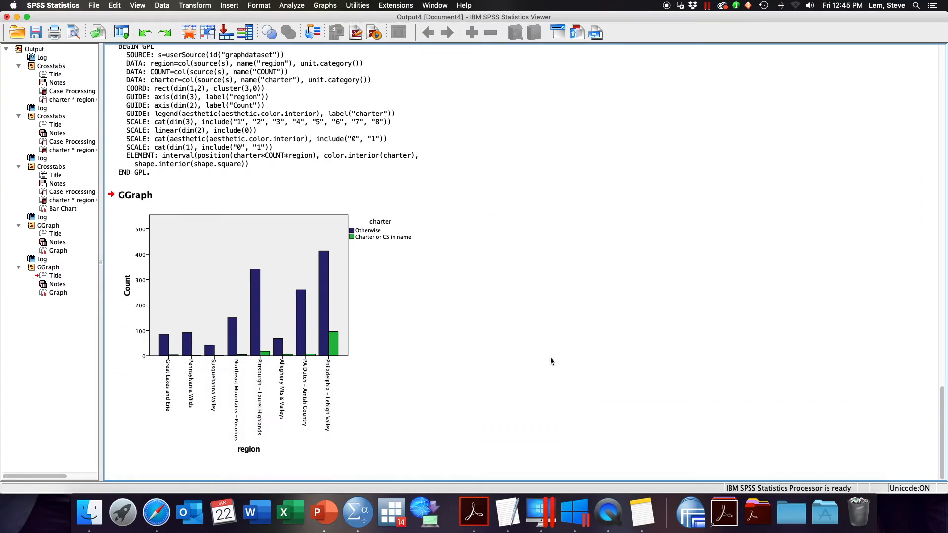
- Compare the clustered chart of charter within each region with the earlier chart of regions within charter
{"action": "left_click", "coordinate": [201, 383]}
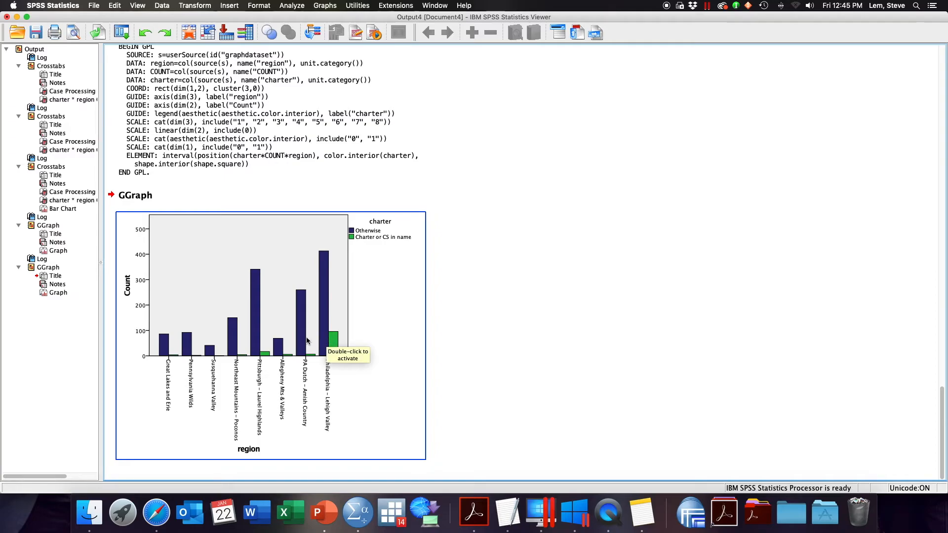
{"action": "left_click", "coordinate": [655, 339]}
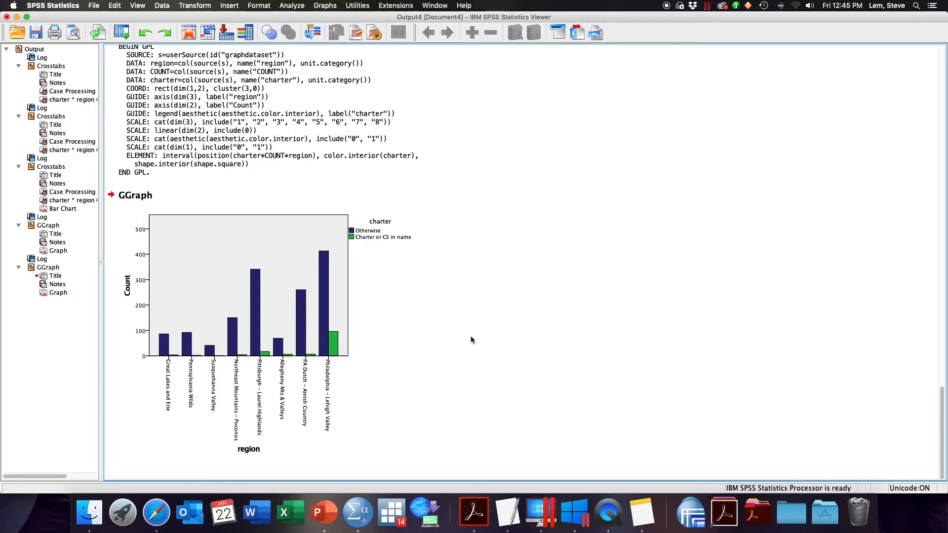
{"action": "scroll", "coordinate": [470, 335], "scroll_direction": "up", "scroll_amount": 5}
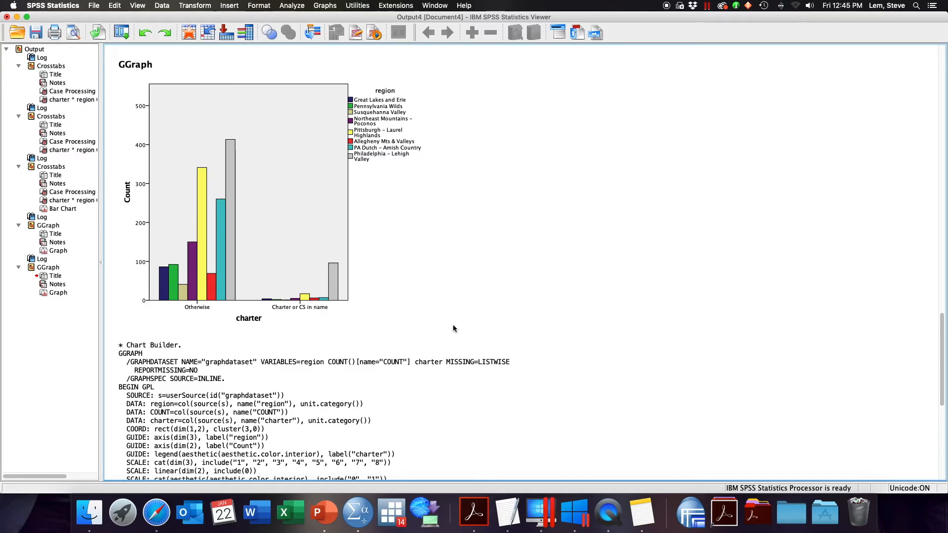
{"action": "scroll", "coordinate": [454, 326], "scroll_direction": "down", "scroll_amount": 5}
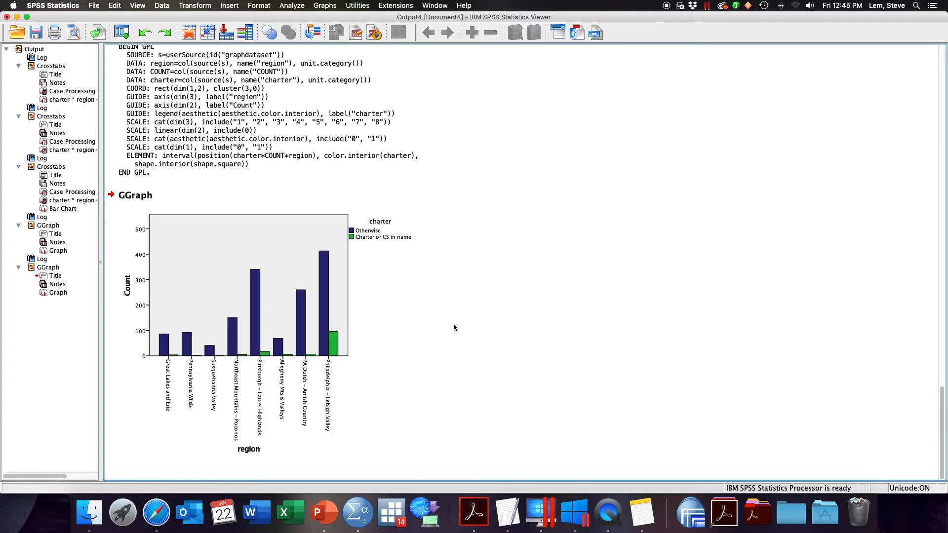
{"action": "left_click", "coordinate": [448, 276]}
{"action": "scroll", "coordinate": [460, 271], "scroll_direction": "up", "scroll_amount": 6}
{"action": "left_click", "coordinate": [274, 269]}
- Create a stacked bar chart of counts with region on the X-axis and charter as the stack color, and inspect it
{"action": "left_click", "coordinate": [322, 6]}
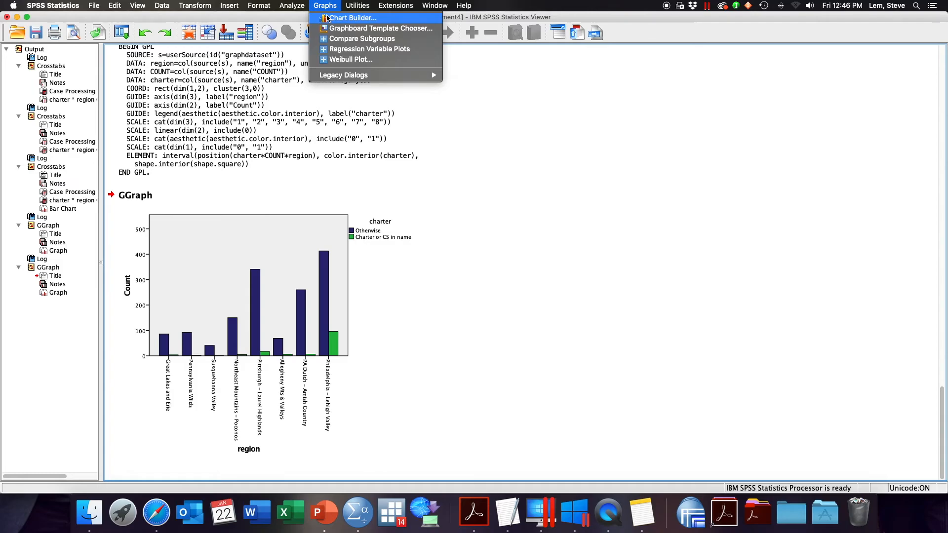
{"action": "left_click", "coordinate": [328, 18]}
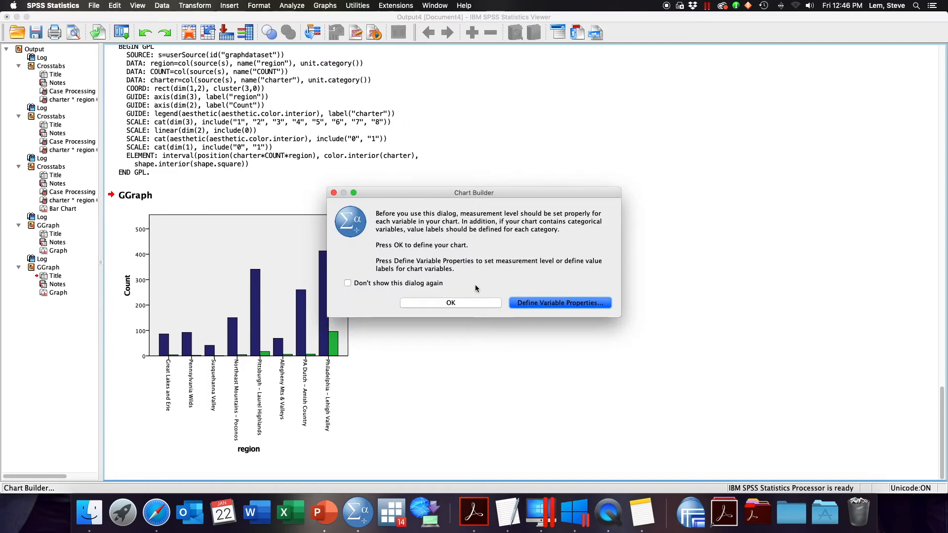
{"action": "left_click", "coordinate": [463, 303]}
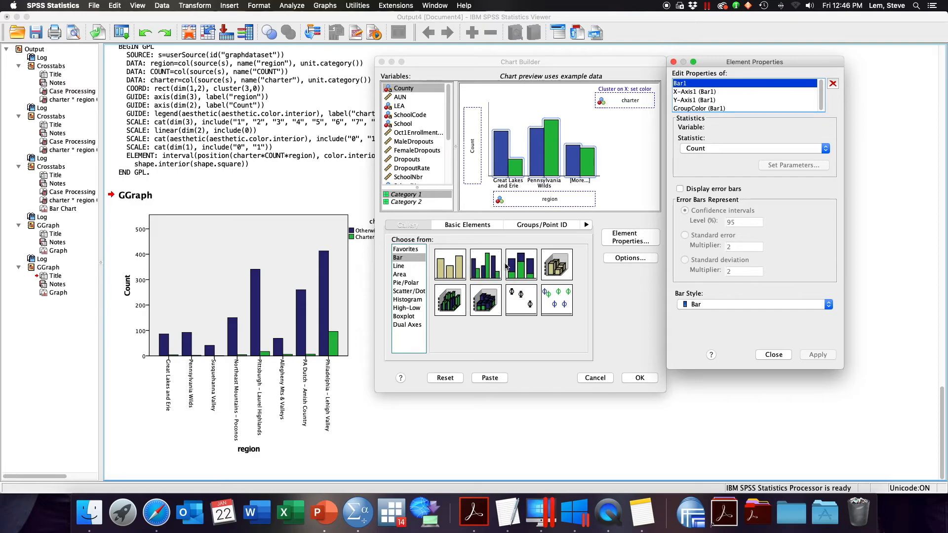
{"action": "left_click_drag", "start_coordinate": [519, 265], "coordinate": [530, 169]}
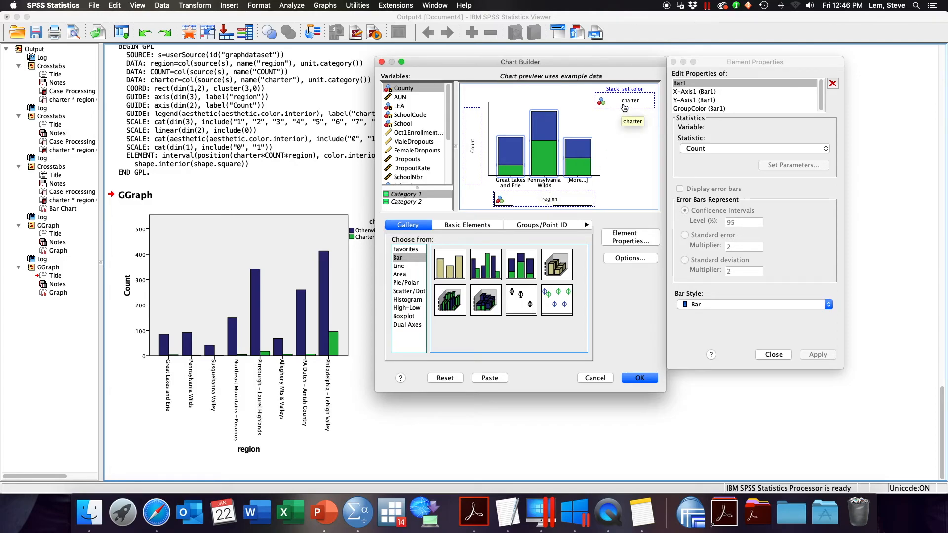
{"action": "left_click", "coordinate": [635, 379]}
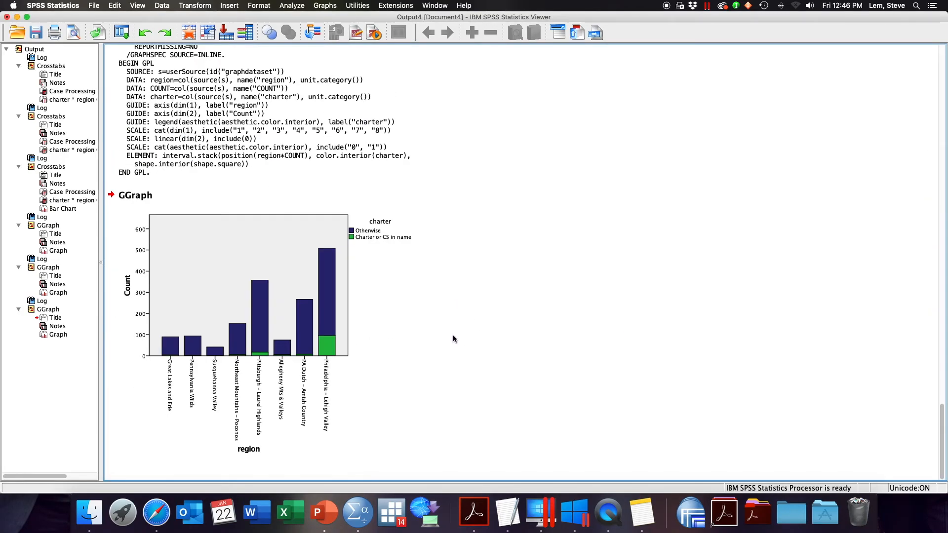
{"action": "left_click", "coordinate": [320, 333]}
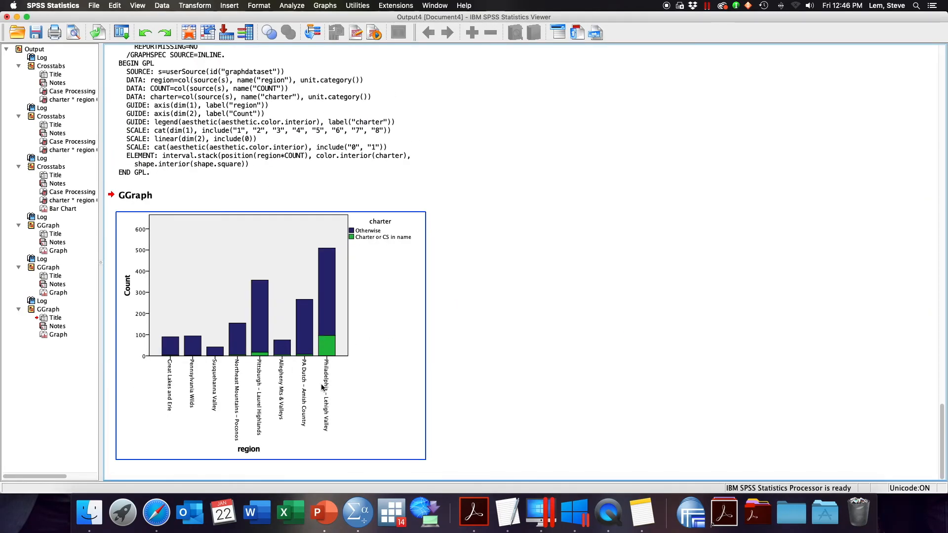
{"action": "scroll", "coordinate": [335, 388], "scroll_direction": "up", "scroll_amount": 4}
{"action": "scroll", "coordinate": [340, 389], "scroll_direction": "down", "scroll_amount": 4}
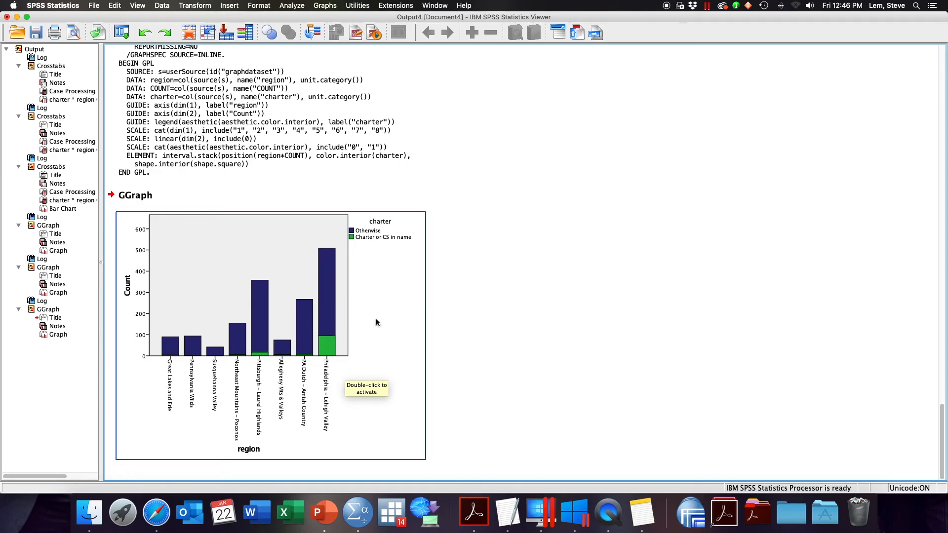
{"action": "left_click", "coordinate": [492, 344]}
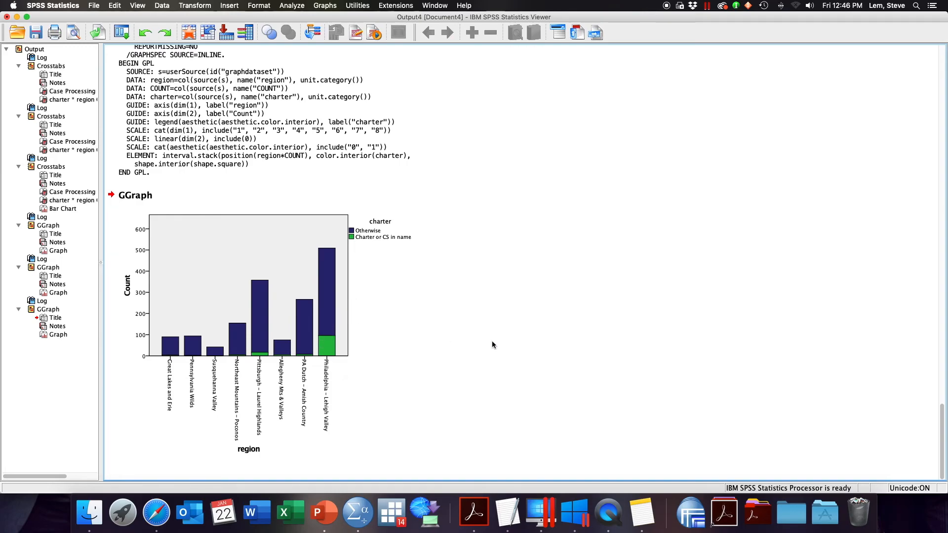
- Create another stacked bar chart with charter on the X-axis and region as the stack color
{"action": "left_click", "coordinate": [325, 6]}
{"action": "left_click", "coordinate": [326, 16]}
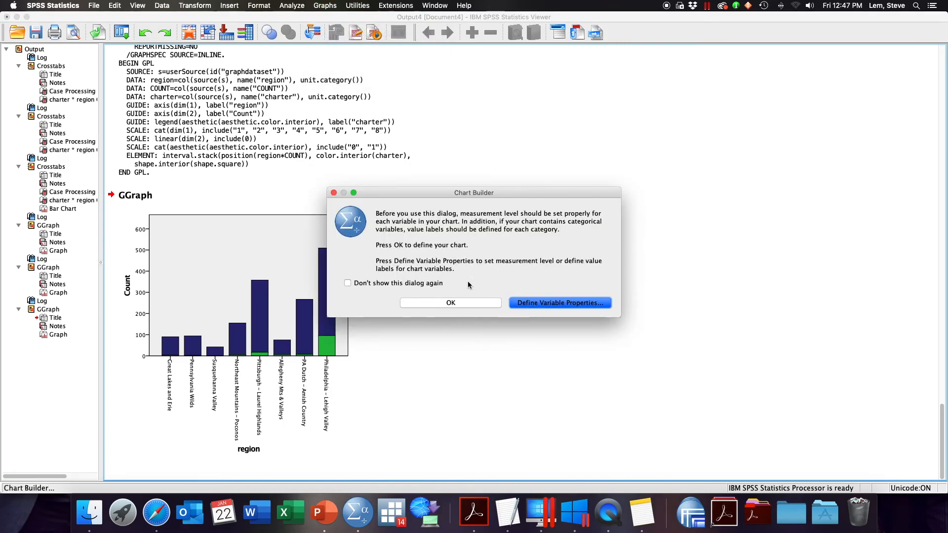
{"action": "left_click", "coordinate": [467, 304]}
{"action": "left_click_drag", "start_coordinate": [546, 199], "coordinate": [630, 102]}
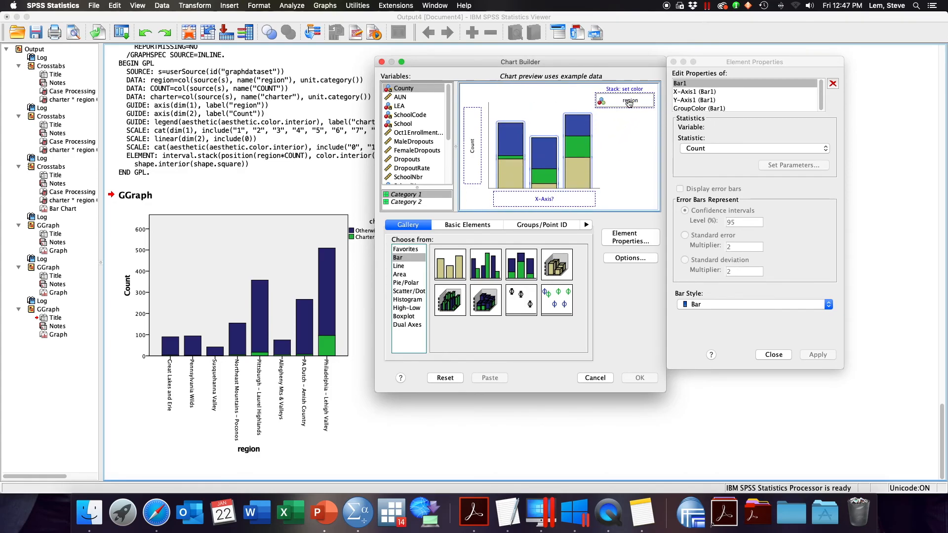
{"action": "scroll", "coordinate": [413, 162], "scroll_direction": "down", "scroll_amount": 3}
{"action": "left_click_drag", "start_coordinate": [403, 180], "coordinate": [547, 197]}
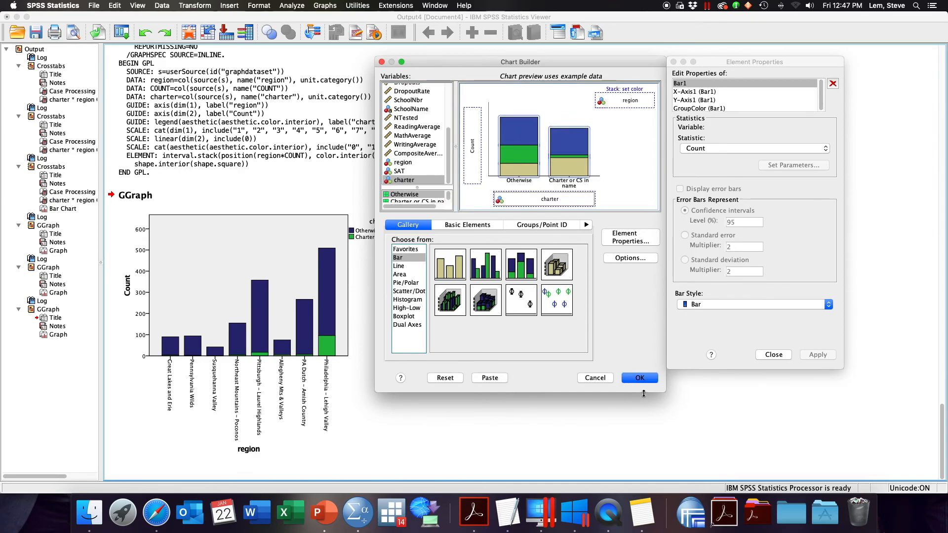
{"action": "left_click", "coordinate": [640, 378]}
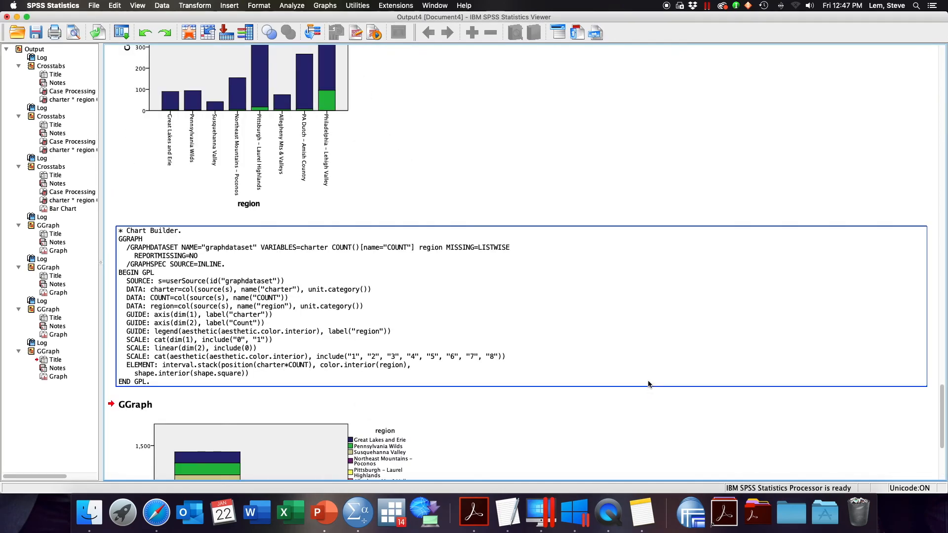